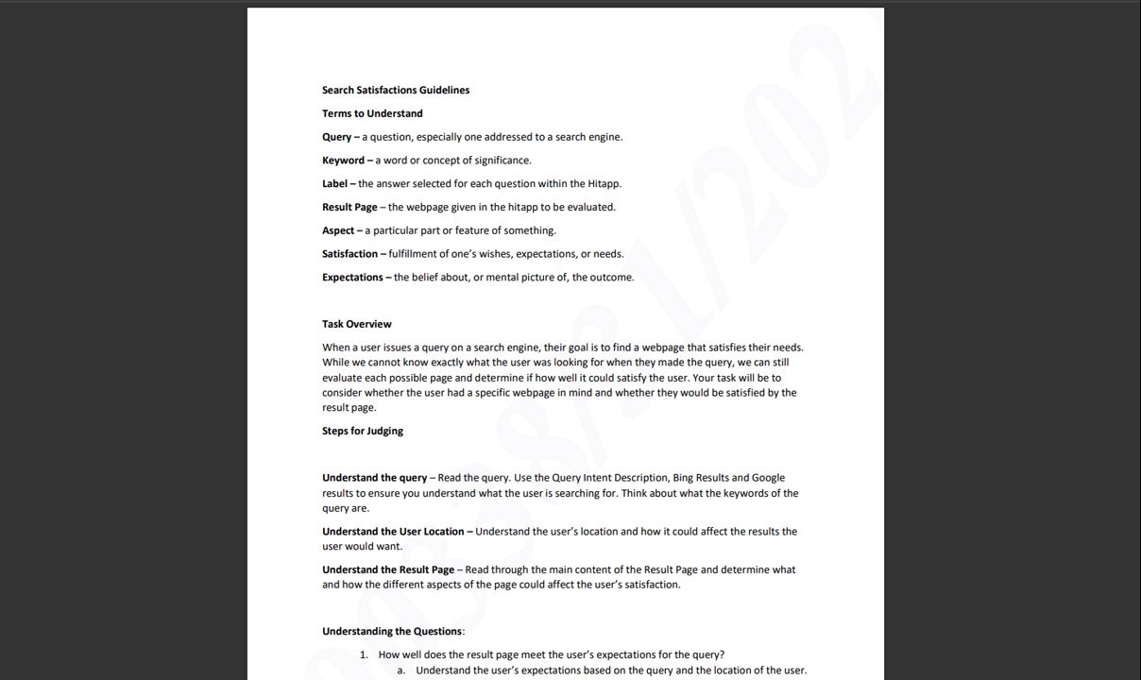
Read down to the guidelines' Examples table, then return to the paypal login rating task
scroll(196, 216, down, 1)
scroll(197, 217, down, 4)
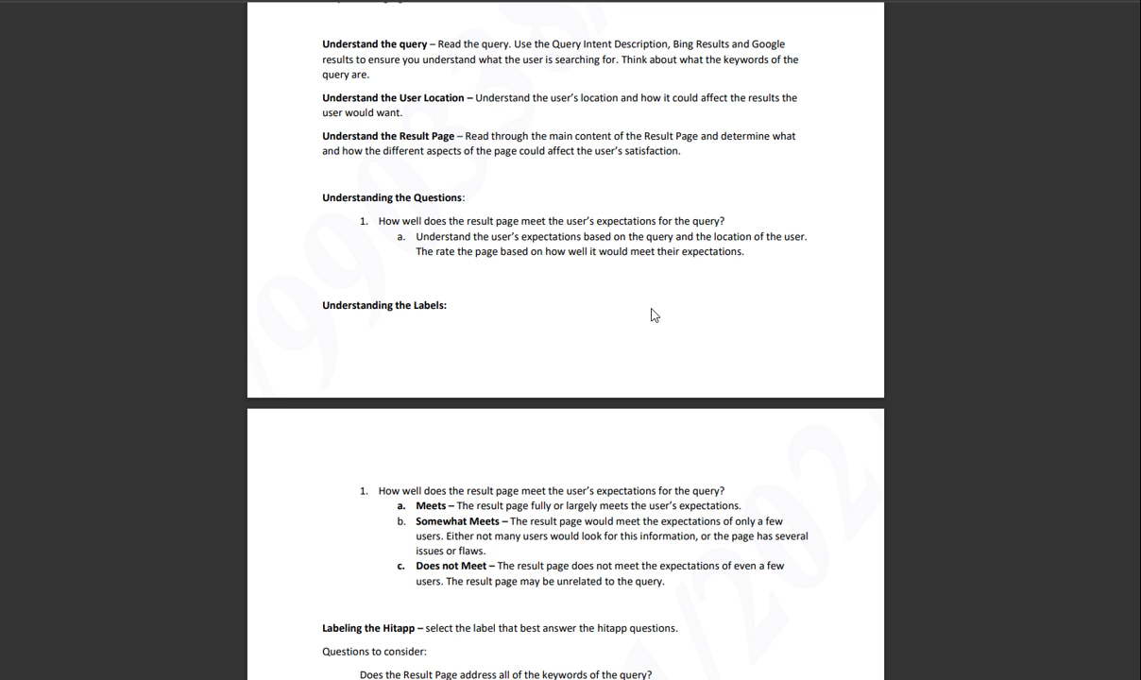
scroll(651, 314, down, 3)
scroll(651, 321, down, 2)
scroll(650, 333, down, 5)
scroll(651, 337, down, 1)
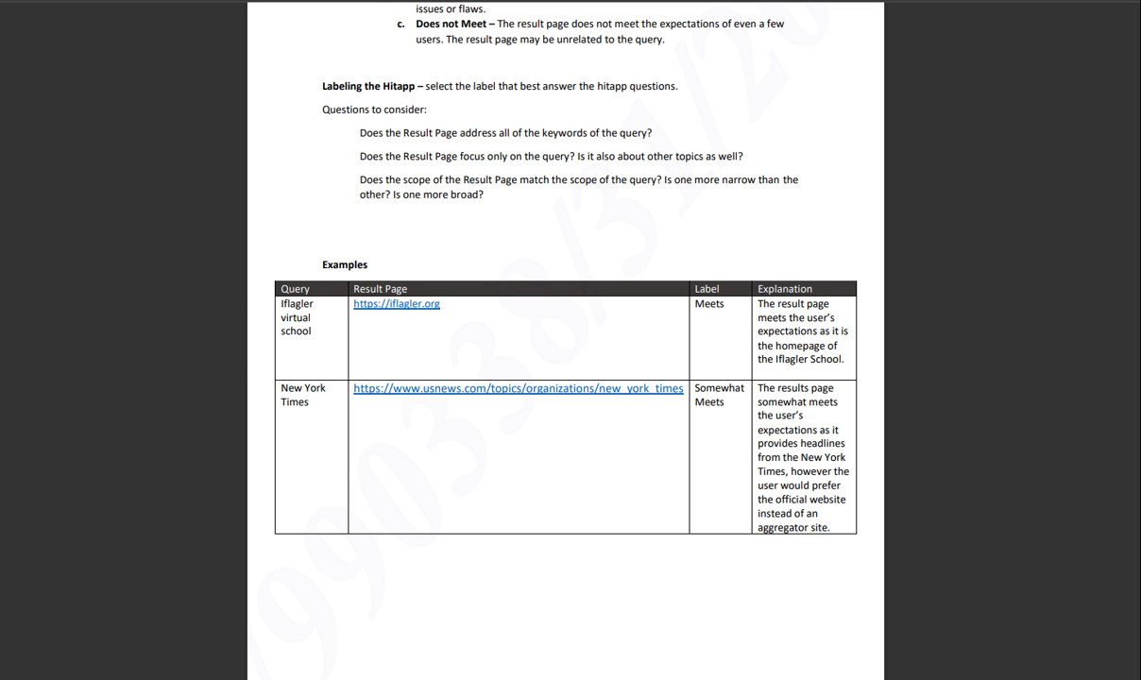
key(alt+Tab)
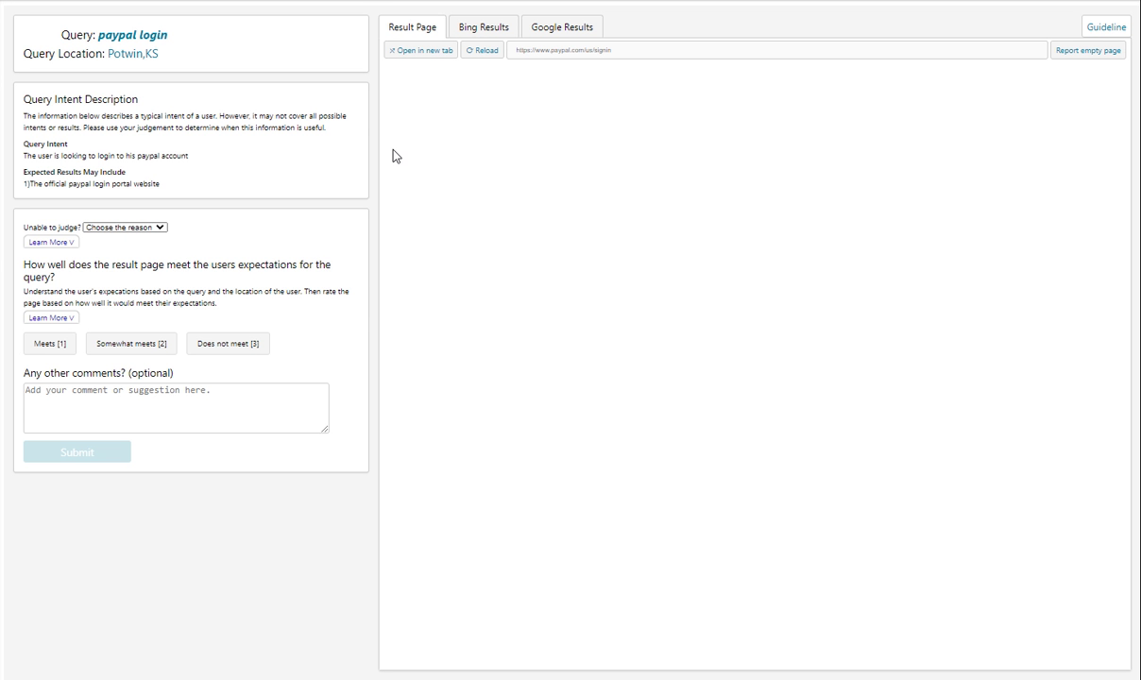
Reload the paypal login result and view the PayPal page in its own tab
click(558, 55)
click(473, 53)
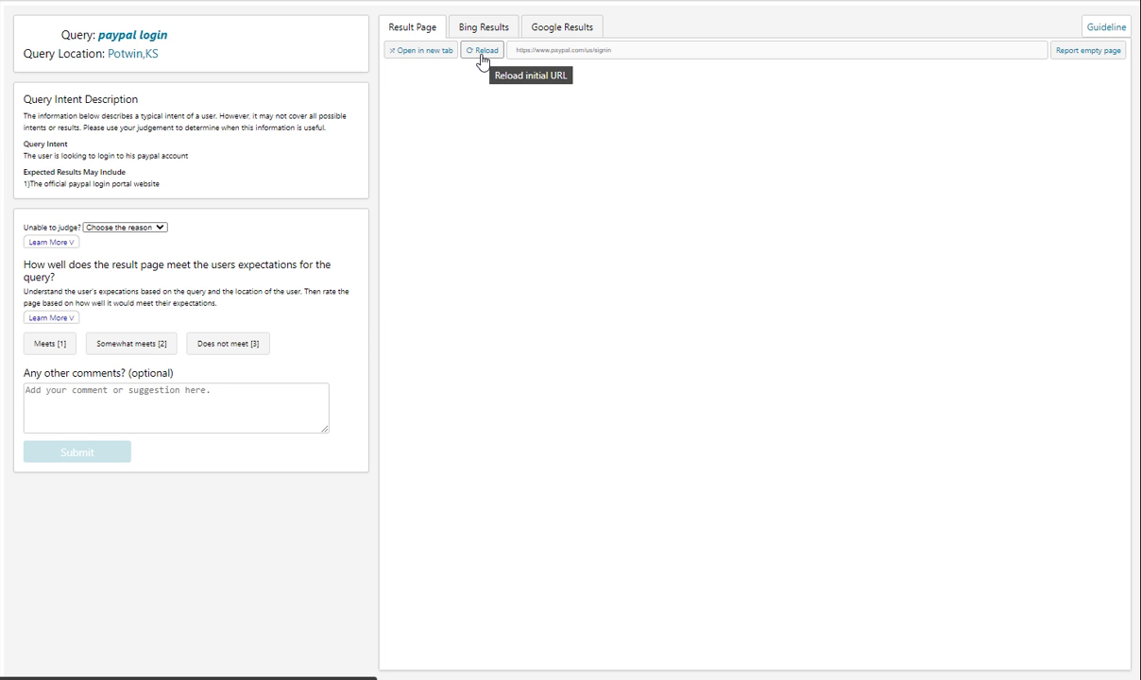
click(408, 51)
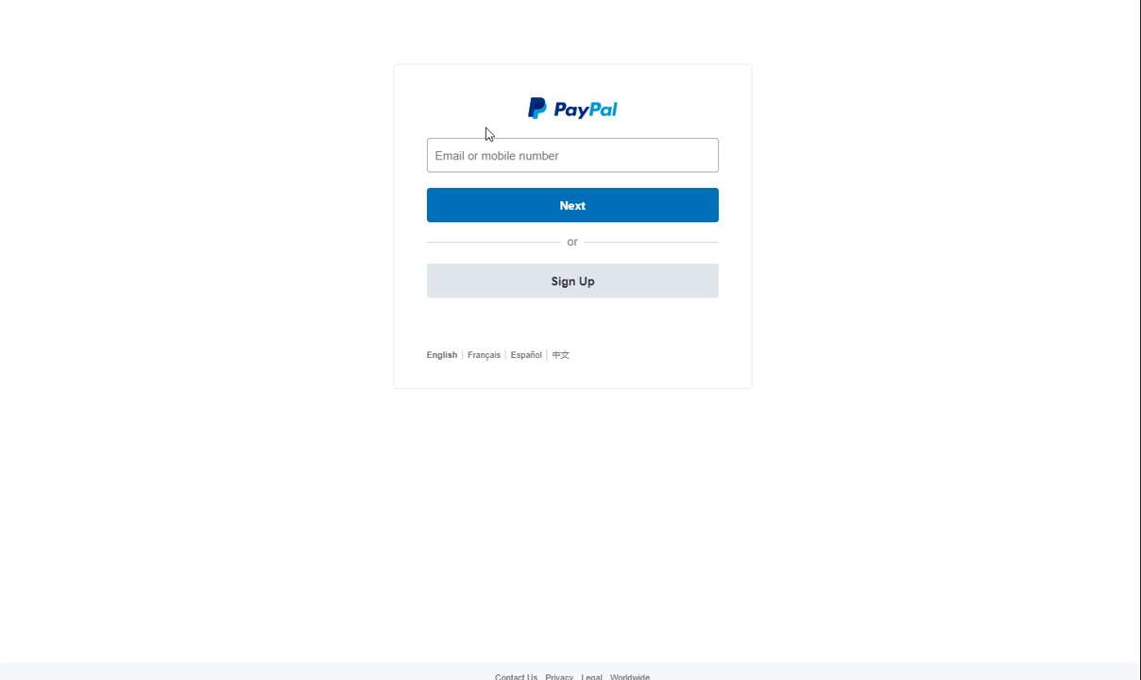
key(ctrl+w)
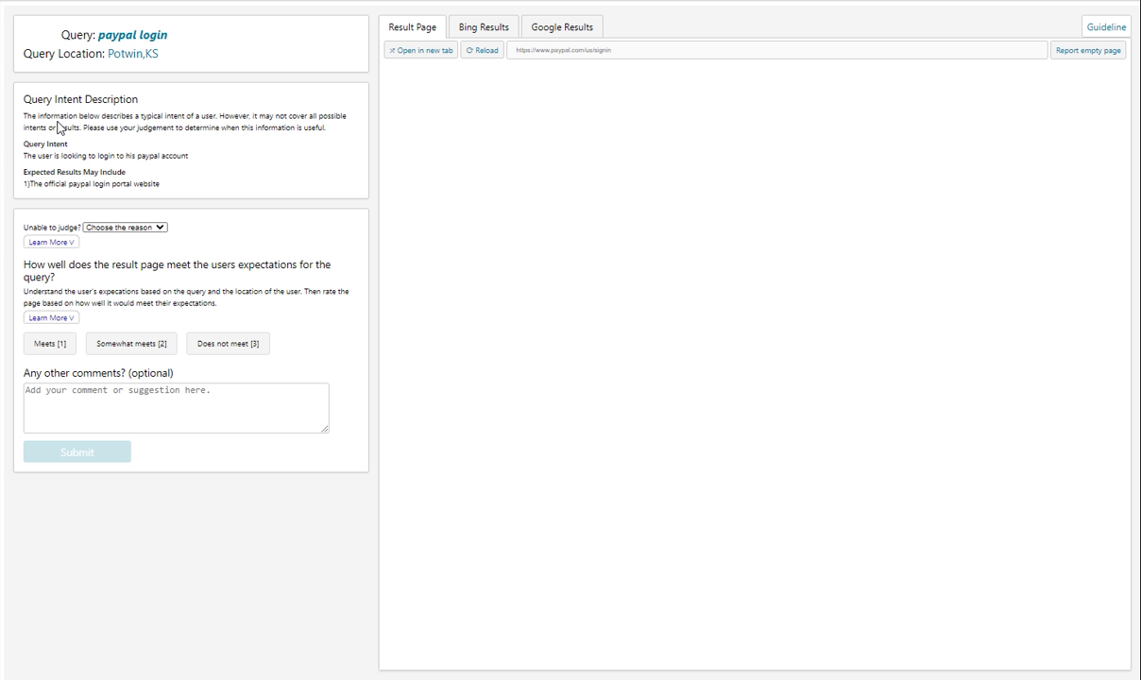
Reopen the PayPal login page, check the expected results line, and close it
click(56, 100)
click(67, 151)
click(63, 158)
click(125, 164)
click(143, 167)
click(75, 176)
drag(95, 183, 155, 187)
click(301, 43)
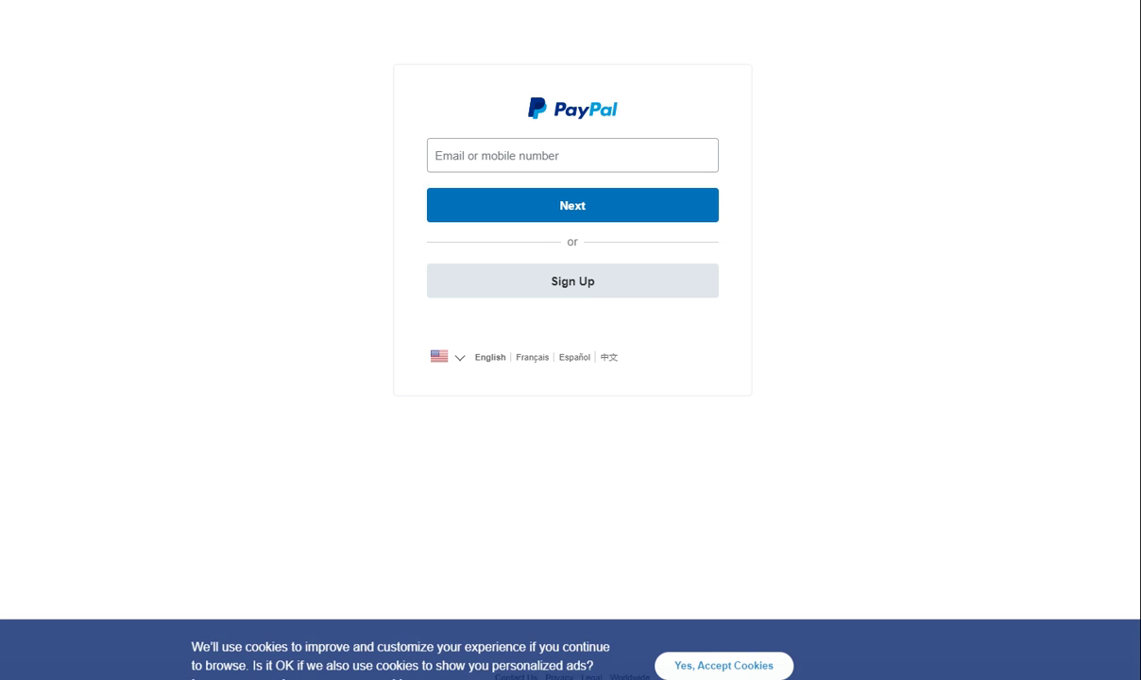
key(ctrl+w)
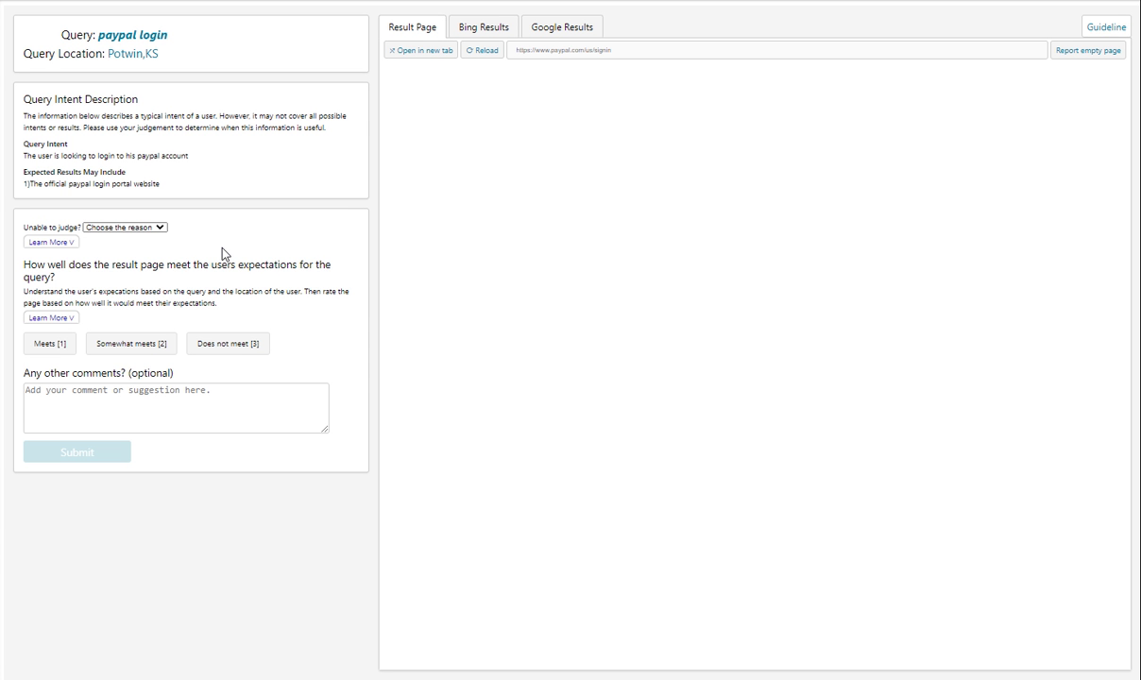
Rate the paypal login result Meets and submit it
click(53, 346)
click(109, 453)
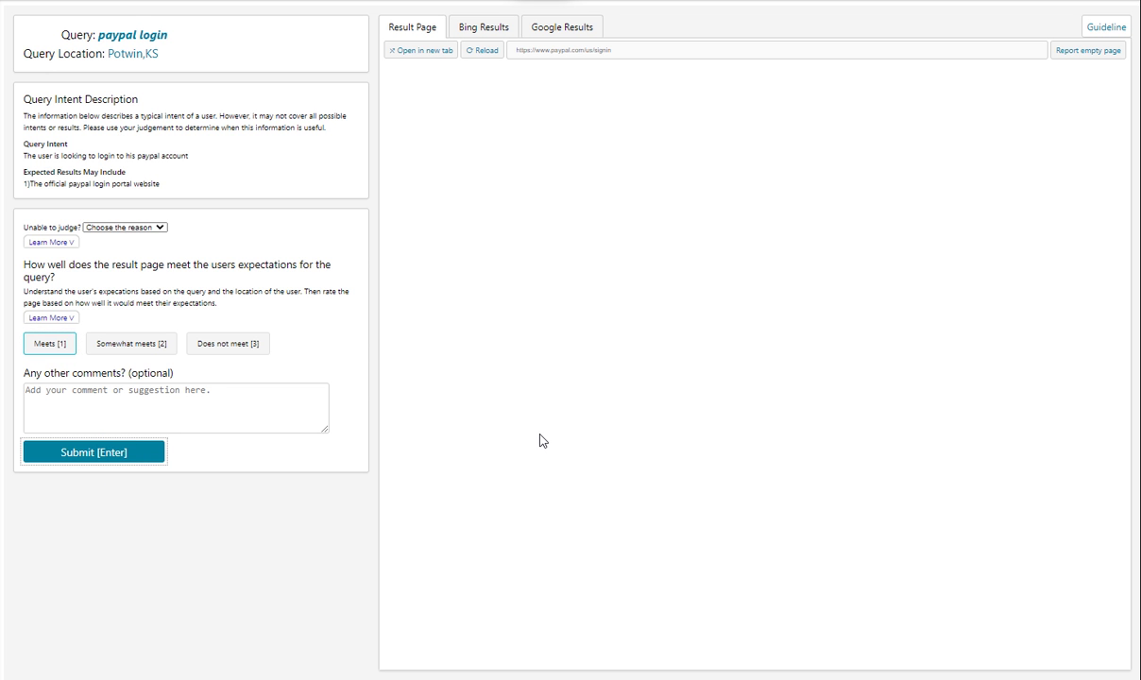
key(Return)
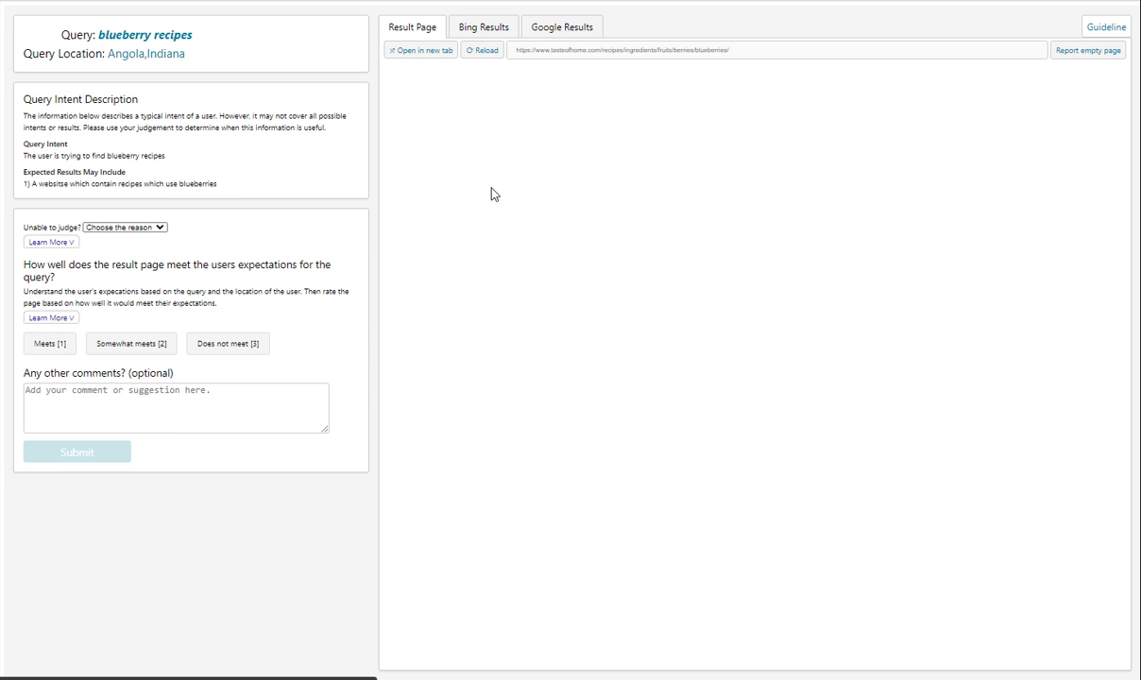
Reload the blank blueberry recipes result and read its query intent and expected results
click(482, 50)
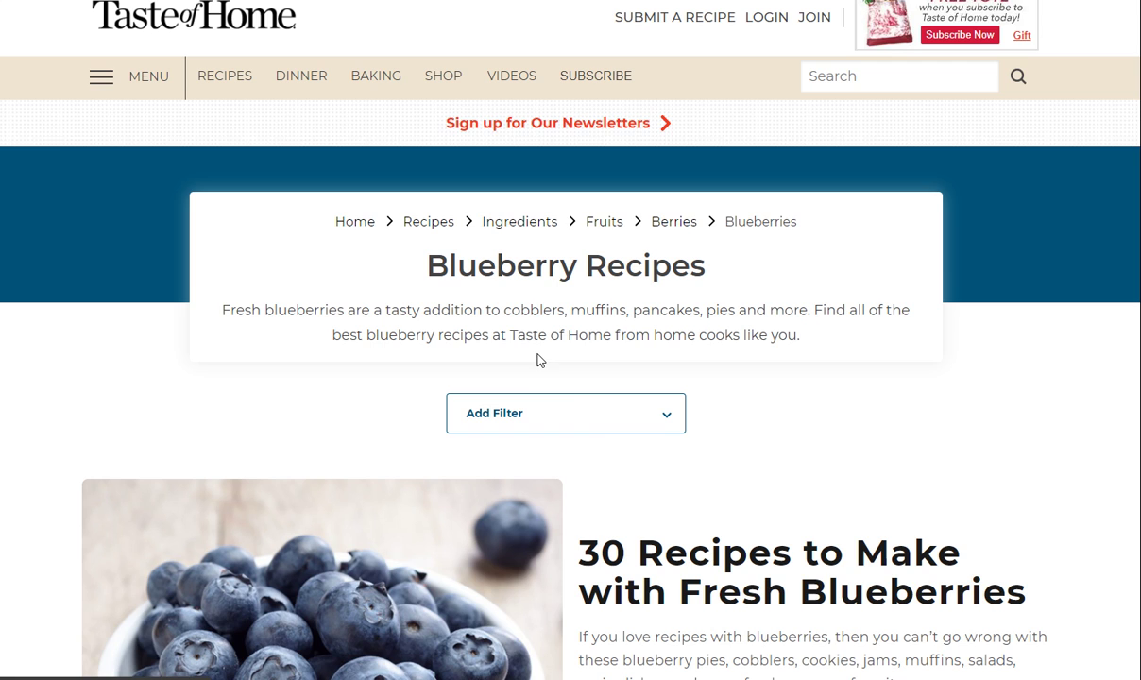
scroll(538, 359, down, 3)
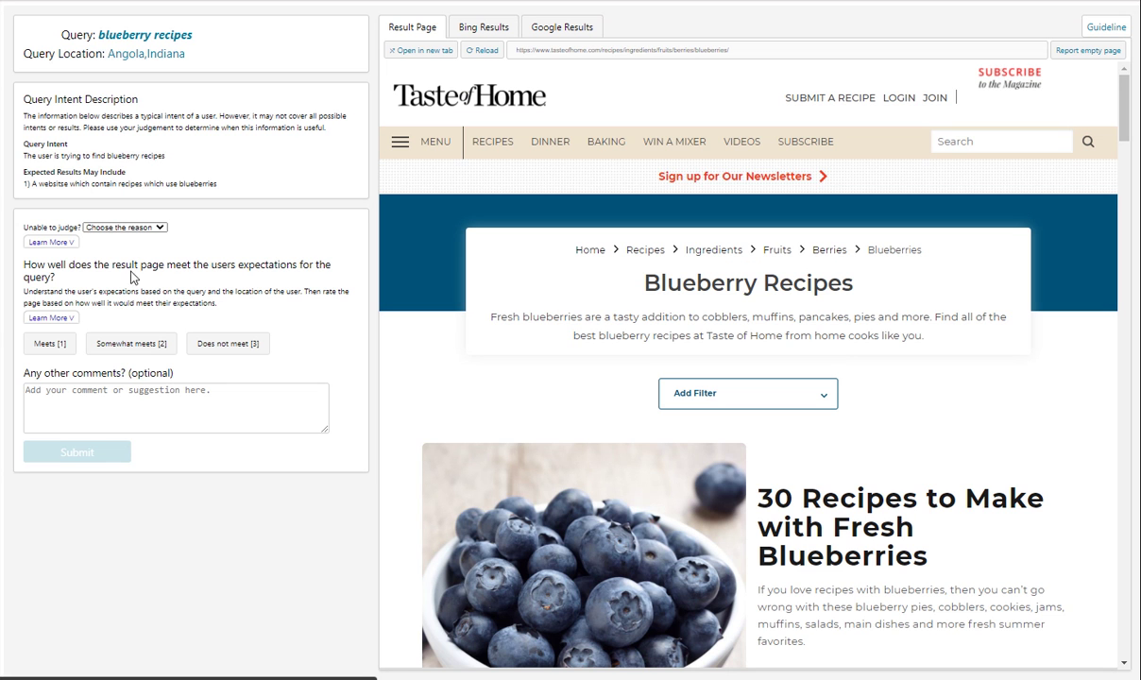
drag(91, 172, 23, 172)
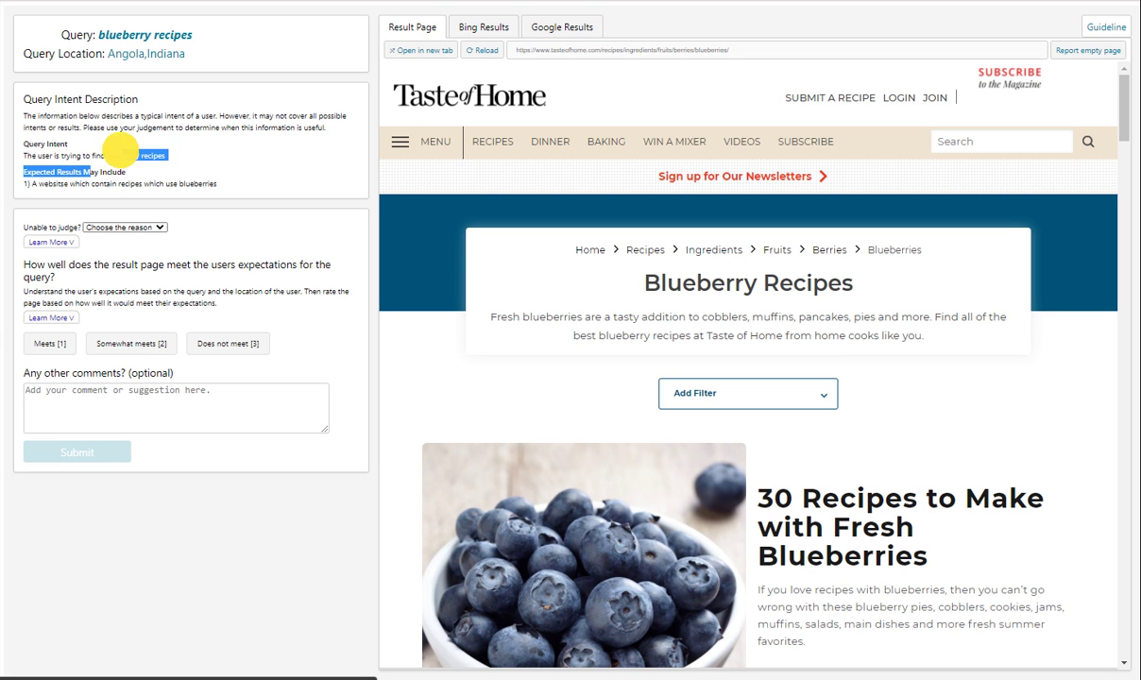
mouse_move(209, 155)
mouse_down()
mouse_move(120, 154)
mouse_move(42, 172)
mouse_up()
click(106, 184)
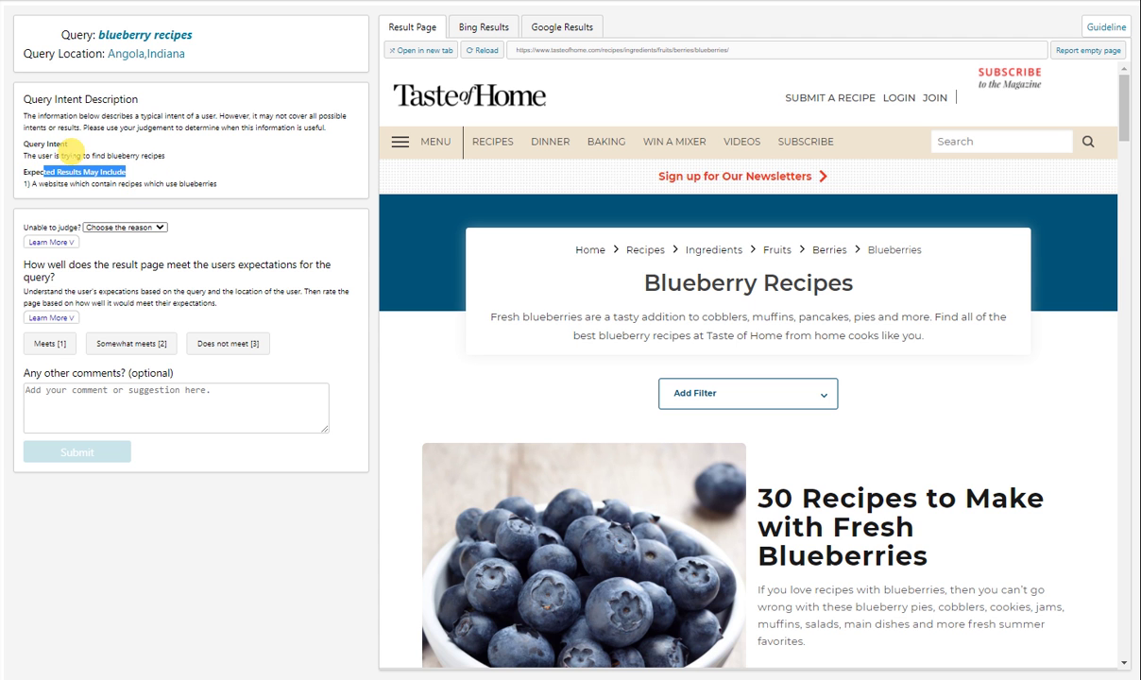
click(55, 173)
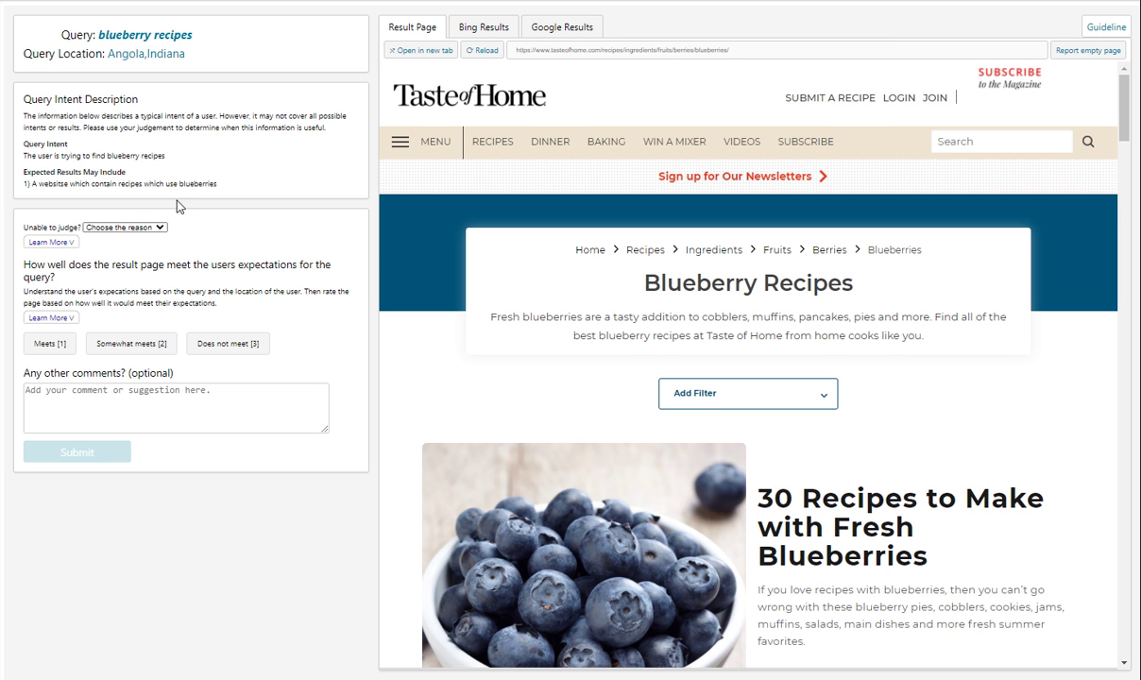
Rate the Taste of Home blueberry recipes page Meets and submit it
scroll(674, 380, down, 4)
scroll(713, 408, up, 2)
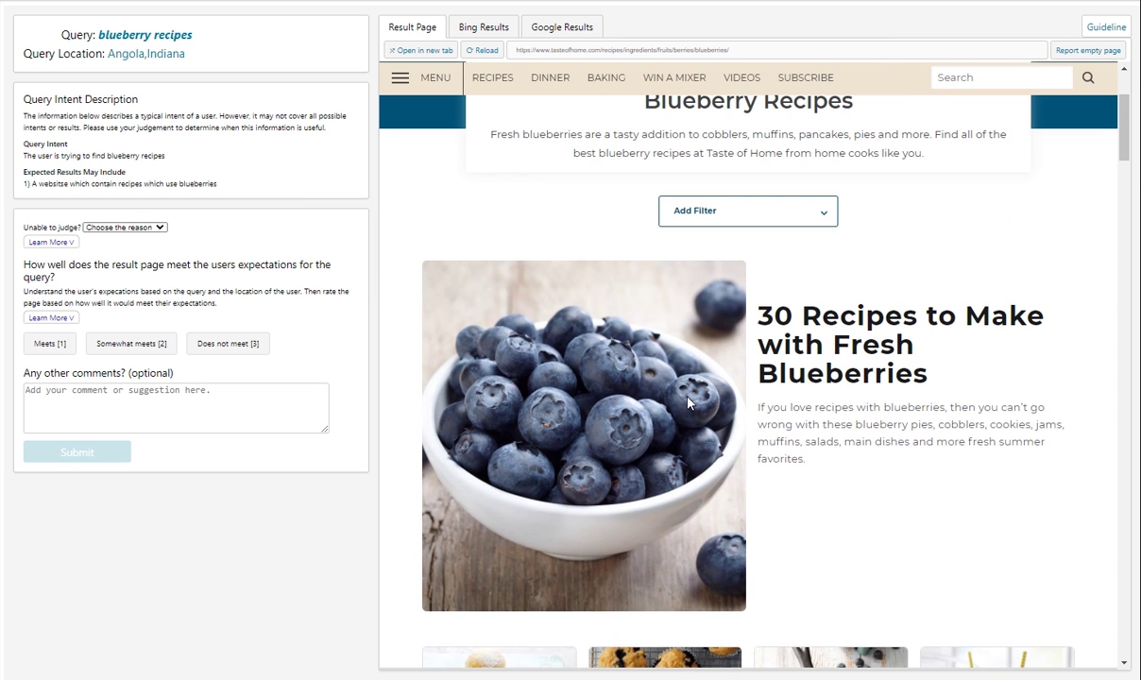
click(59, 340)
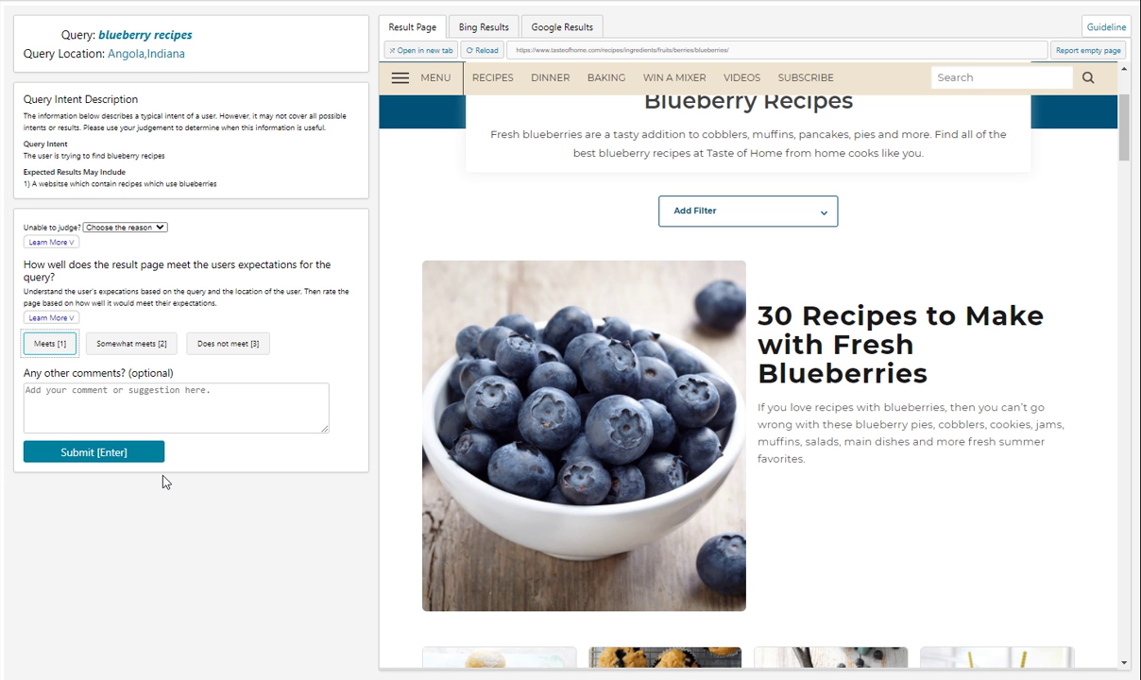
click(110, 444)
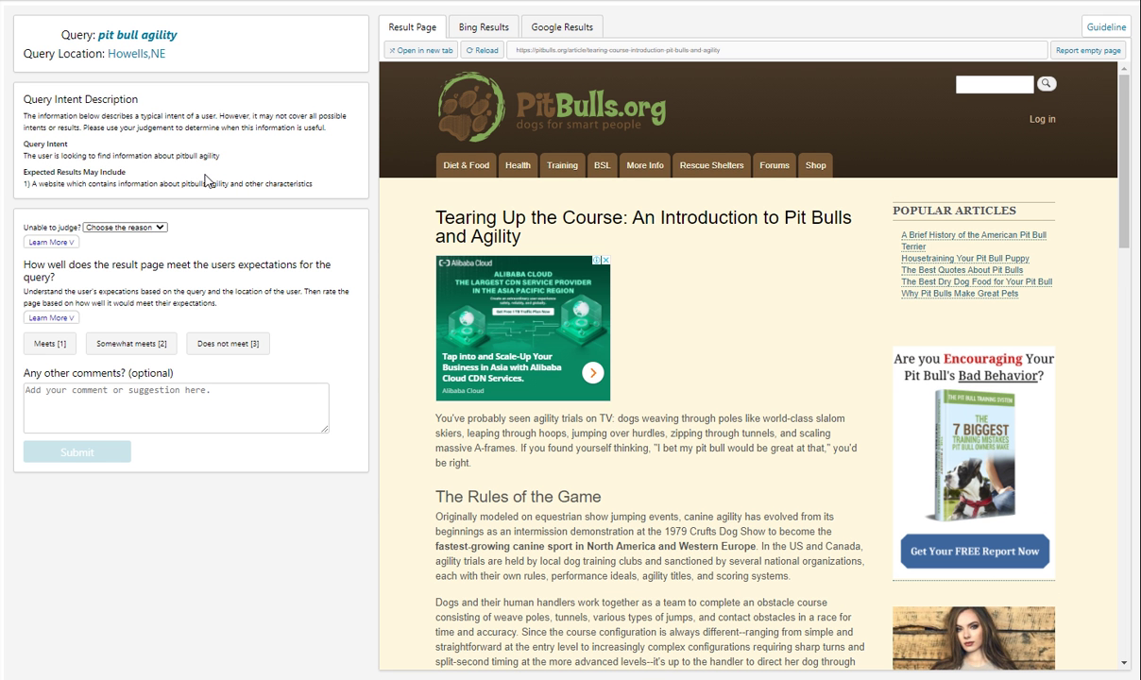
Check the PitBulls.org agility article title, rate it Meets, and submit
click(64, 182)
drag(519, 219, 733, 269)
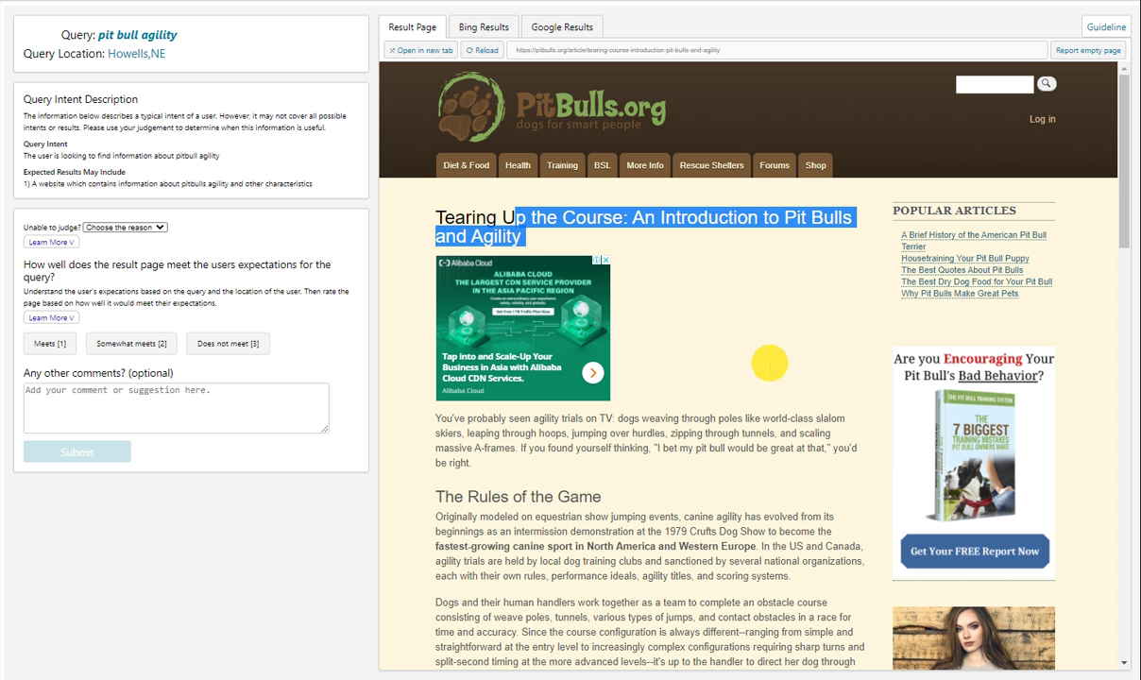
click(39, 346)
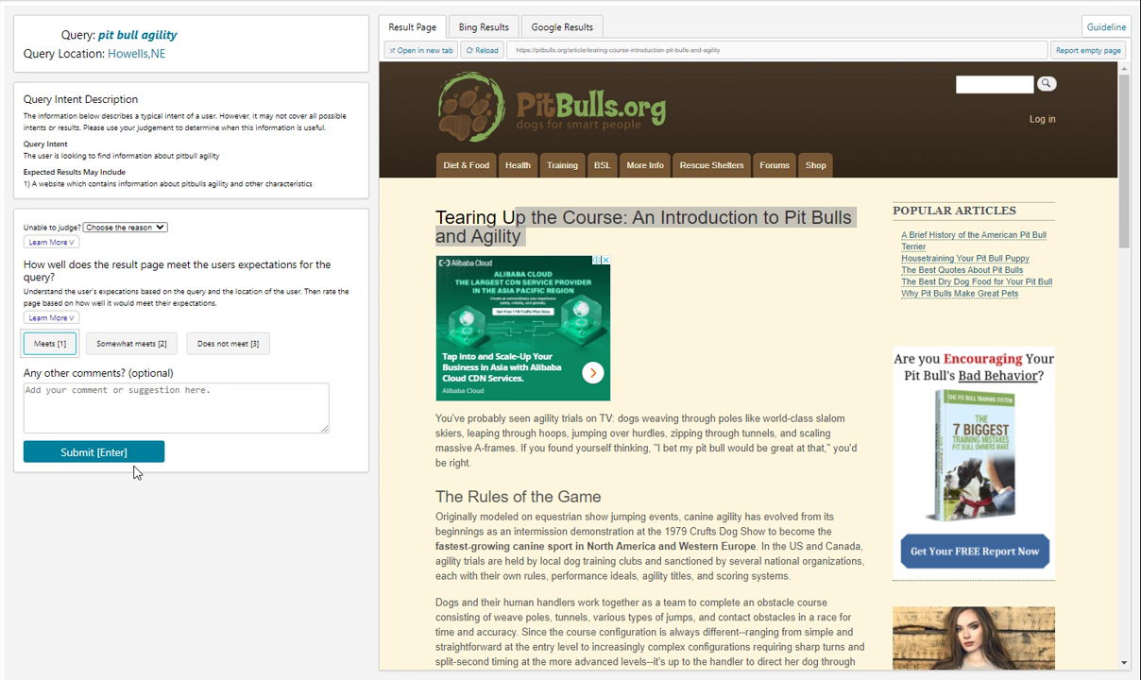
click(130, 448)
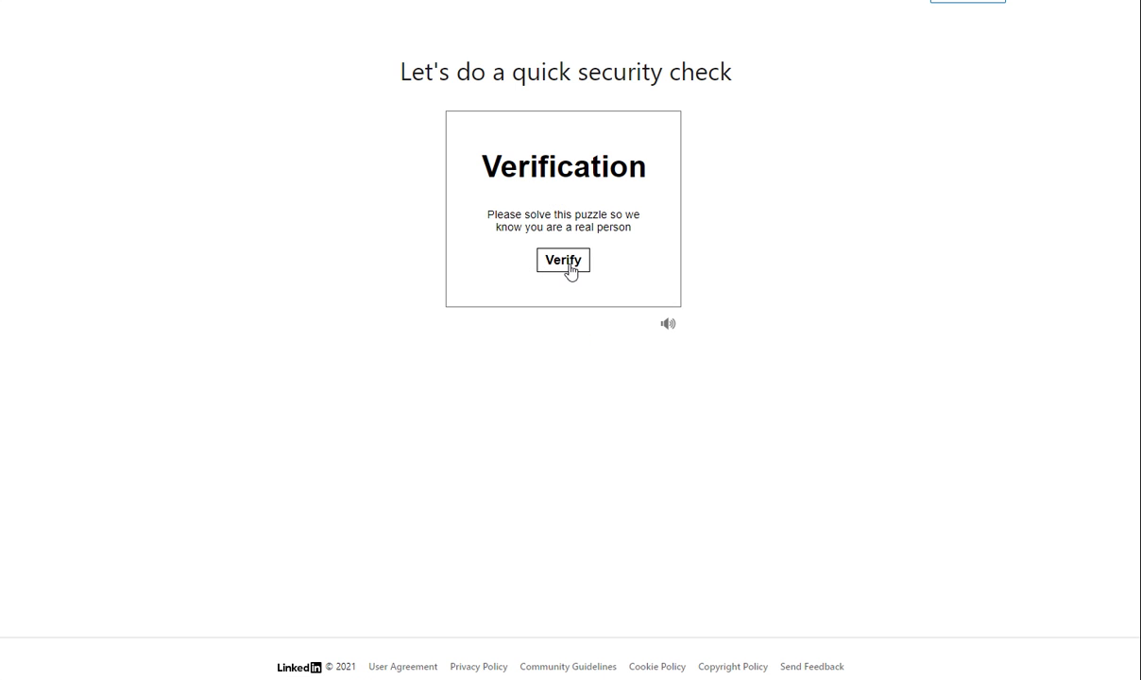
Solve LinkedIn's security puzzle with the upright husky image, view the profile, and close it
click(570, 269)
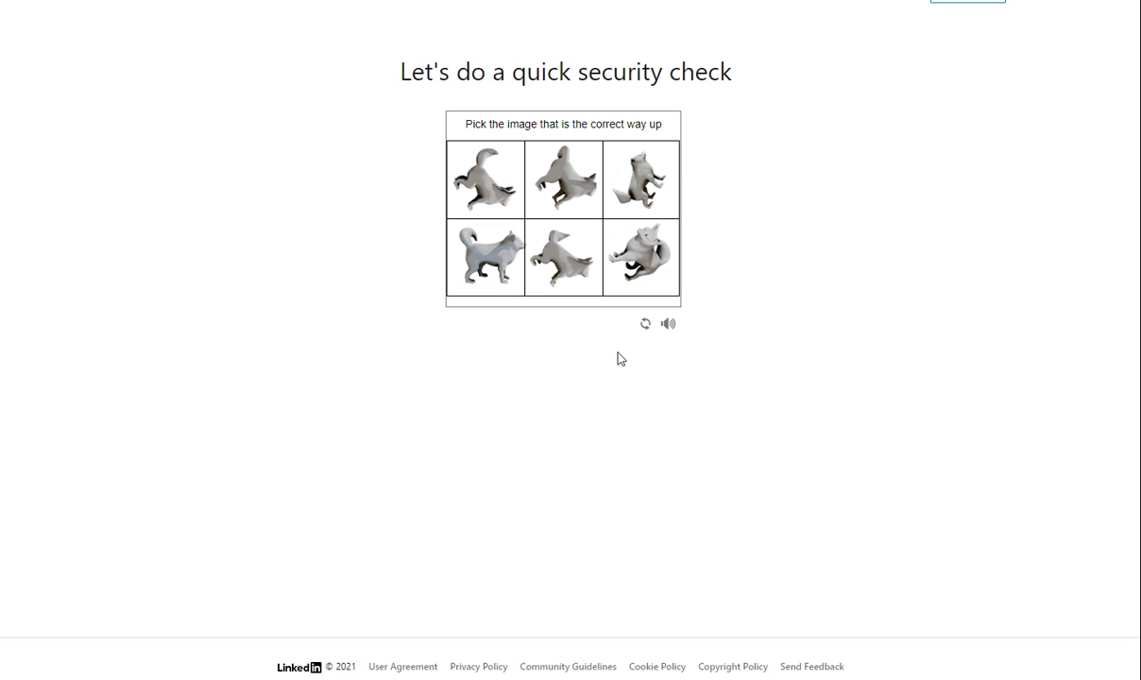
click(501, 255)
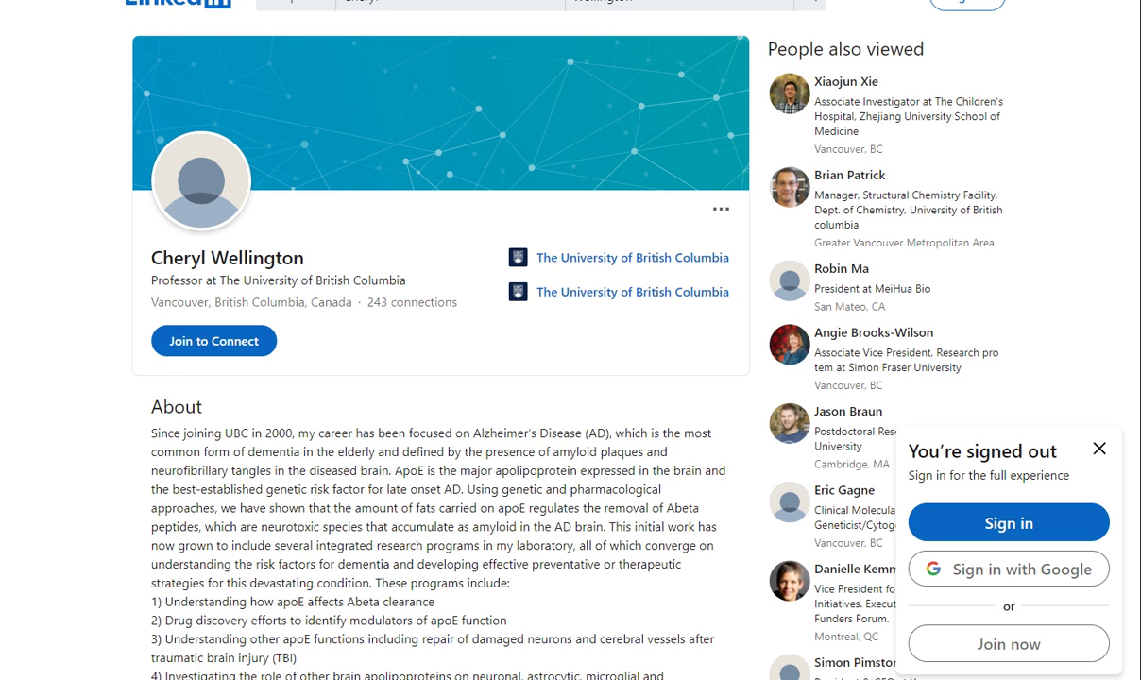
key(ctrl+w)
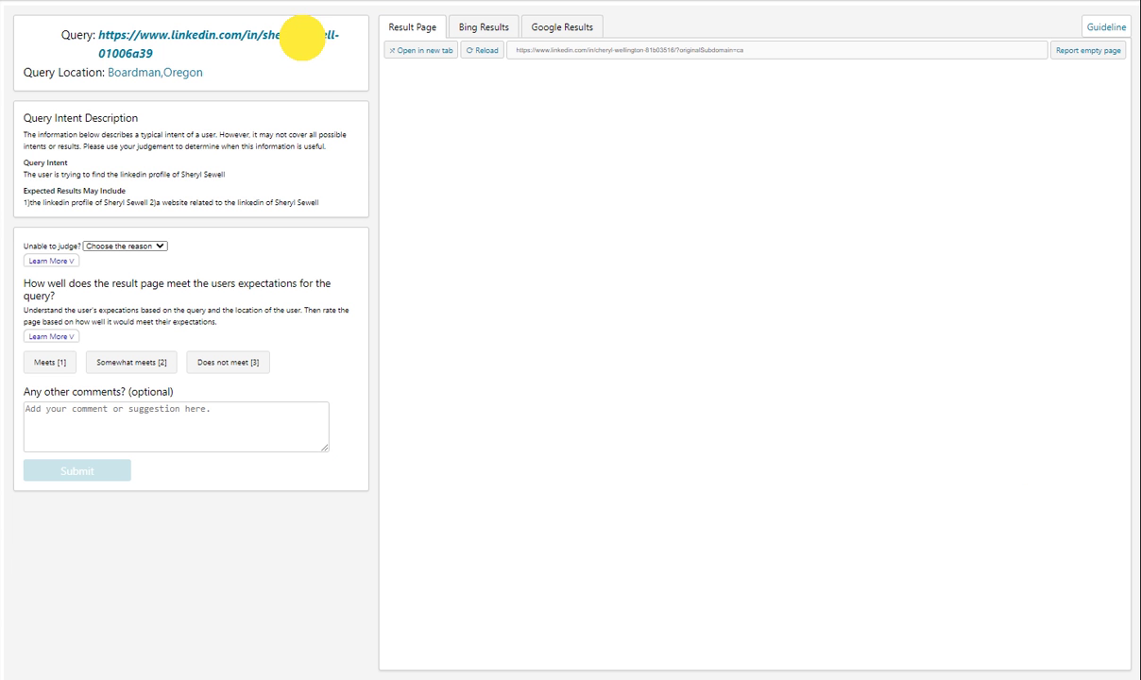
Compare the profile URL's name with the searched surname, rate Does Not Meet, and submit
drag(300, 36, 326, 52)
drag(261, 36, 295, 36)
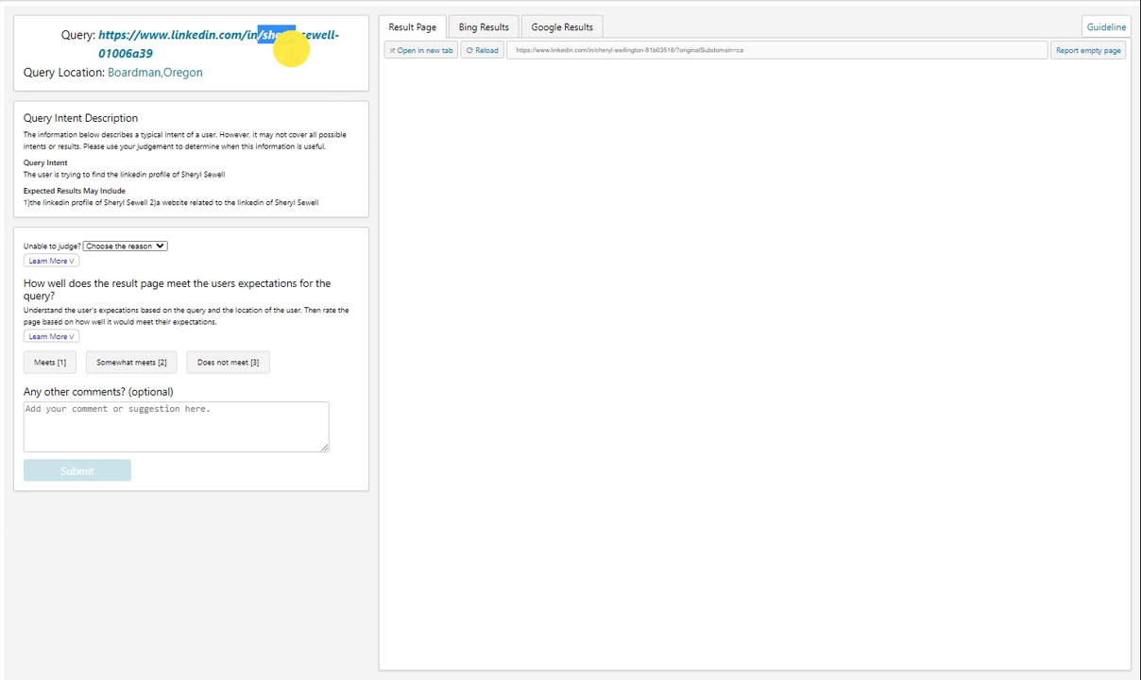
mouse_move(224, 173)
mouse_down()
mouse_move(177, 175)
mouse_move(185, 187)
mouse_up()
click(195, 179)
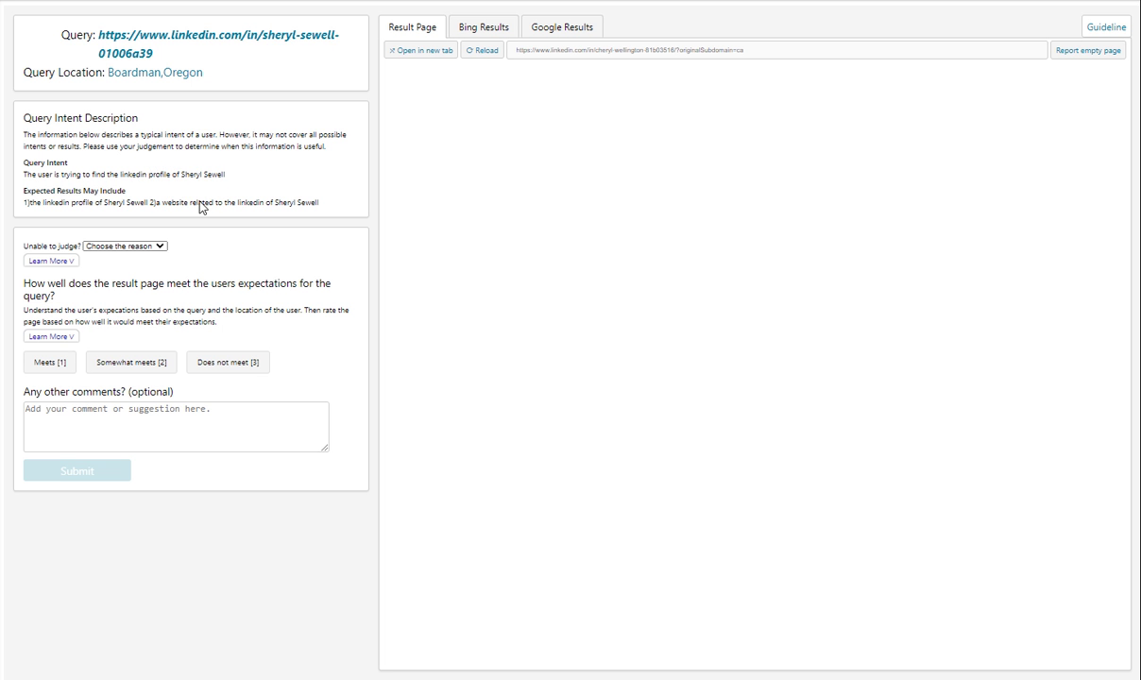
click(213, 361)
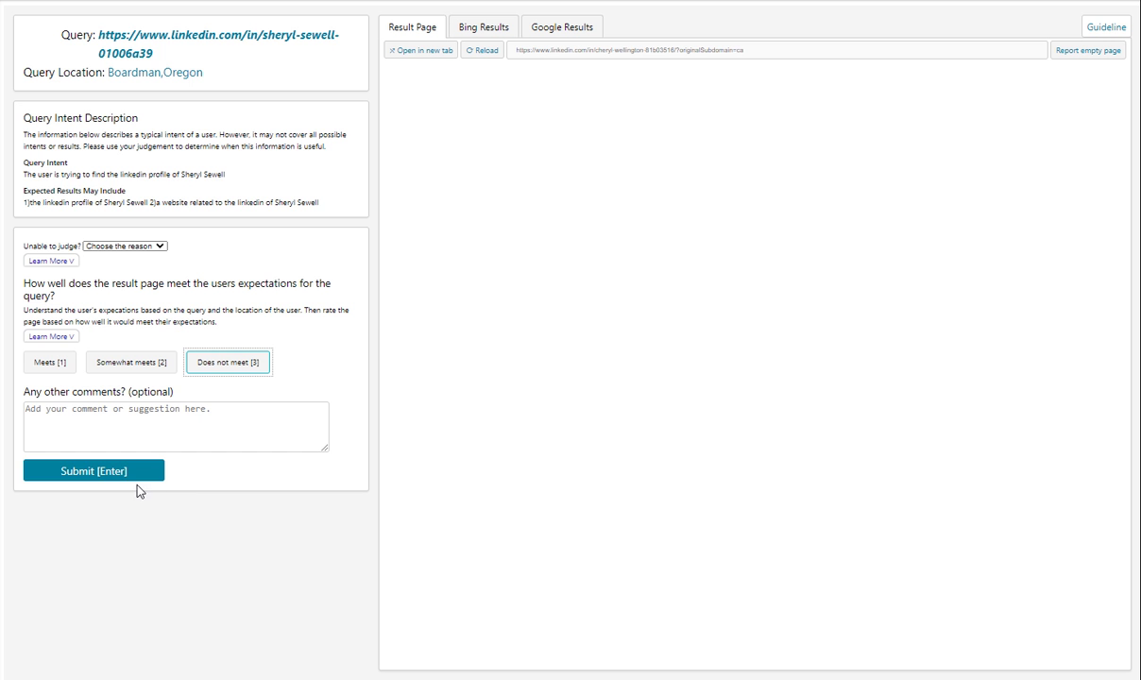
click(133, 480)
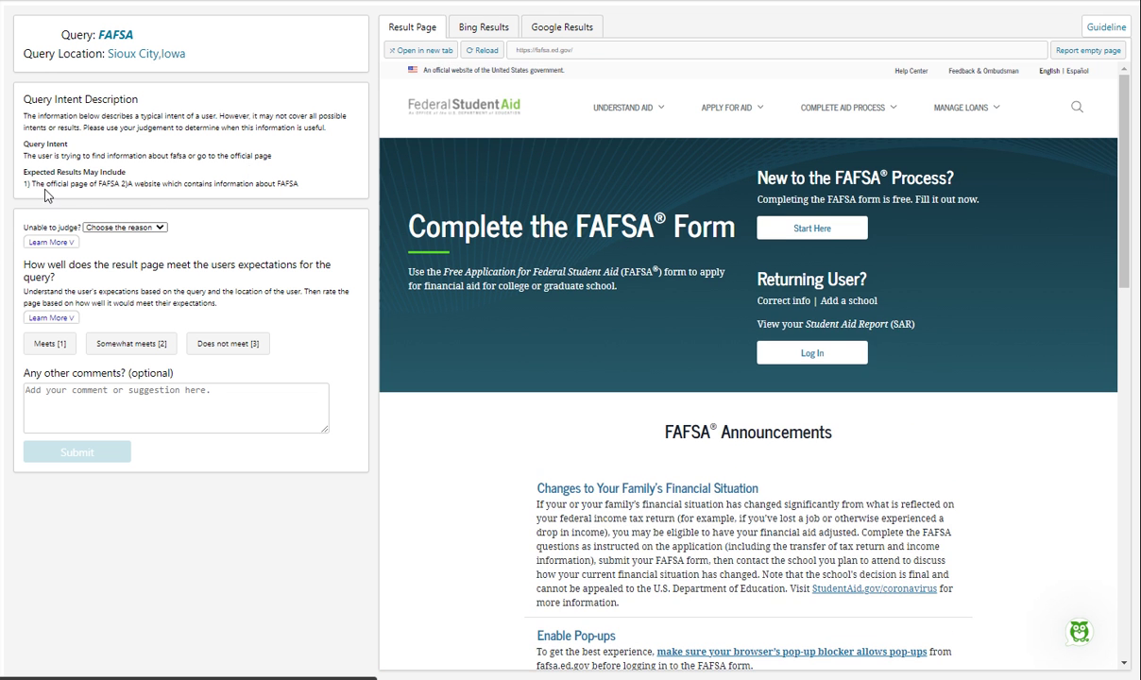
Confirm the expected result is the official FAFSA page and rate fafsa.ed.gov Meets
drag(43, 188, 134, 193)
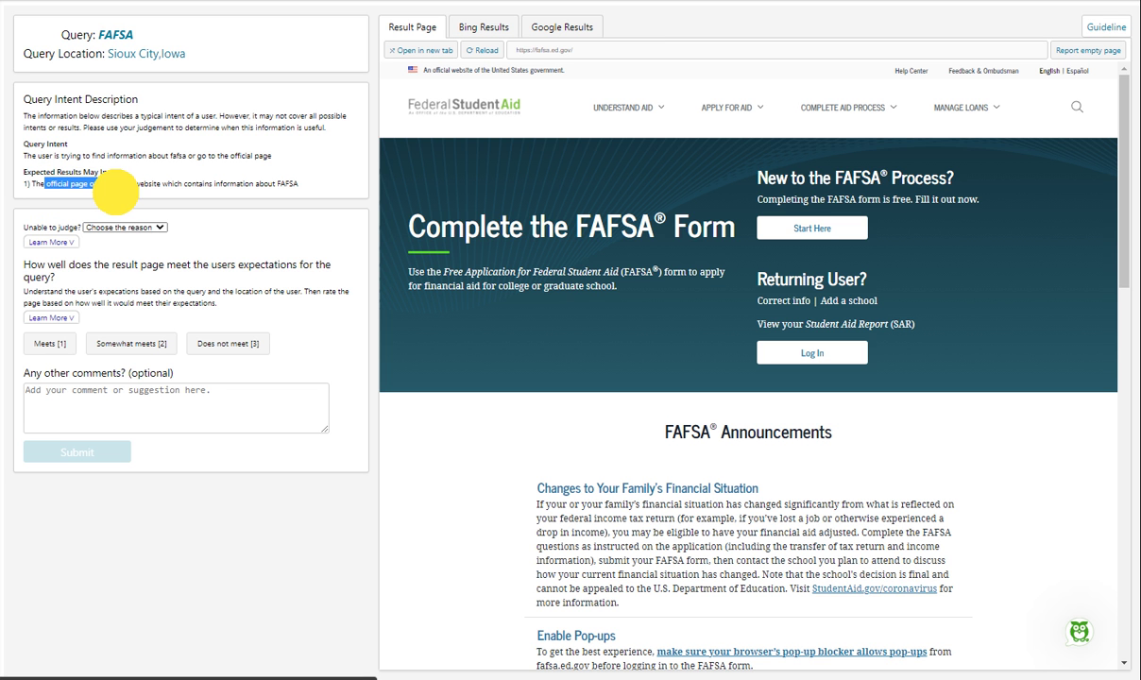
click(144, 187)
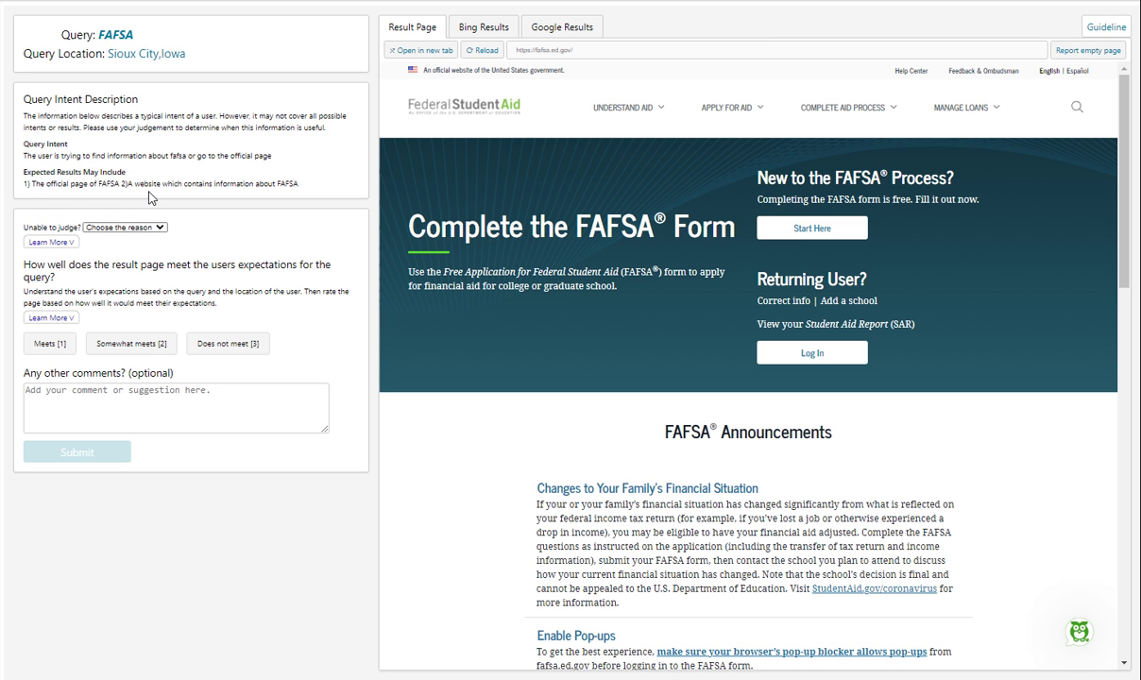
click(279, 180)
click(51, 347)
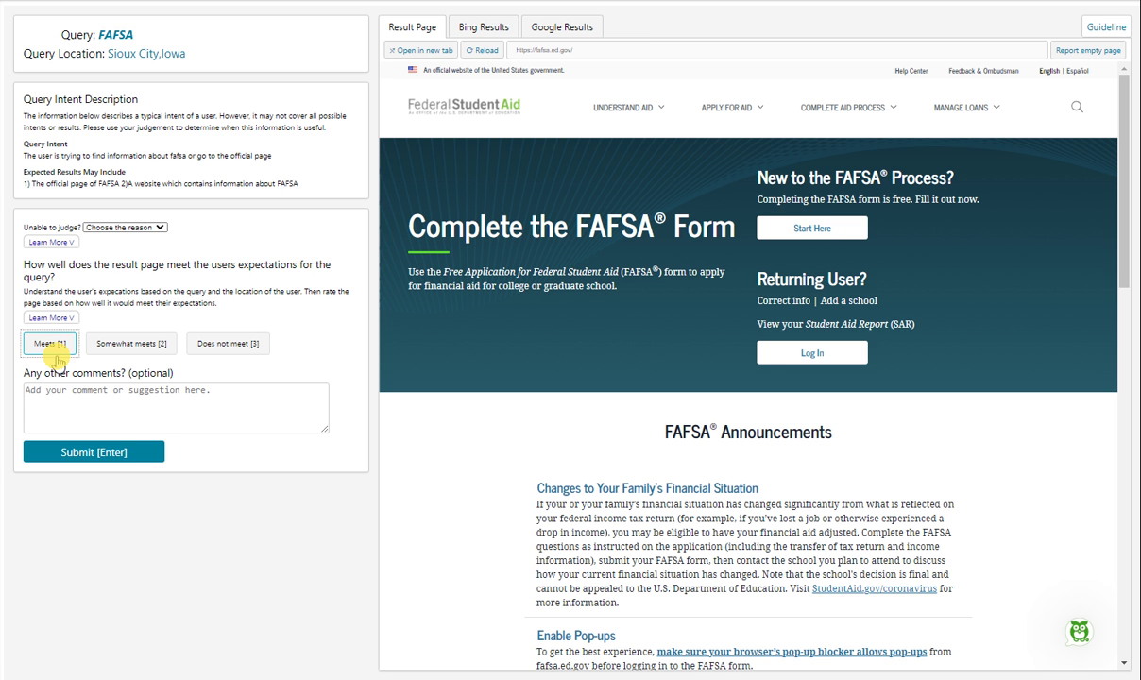
click(132, 451)
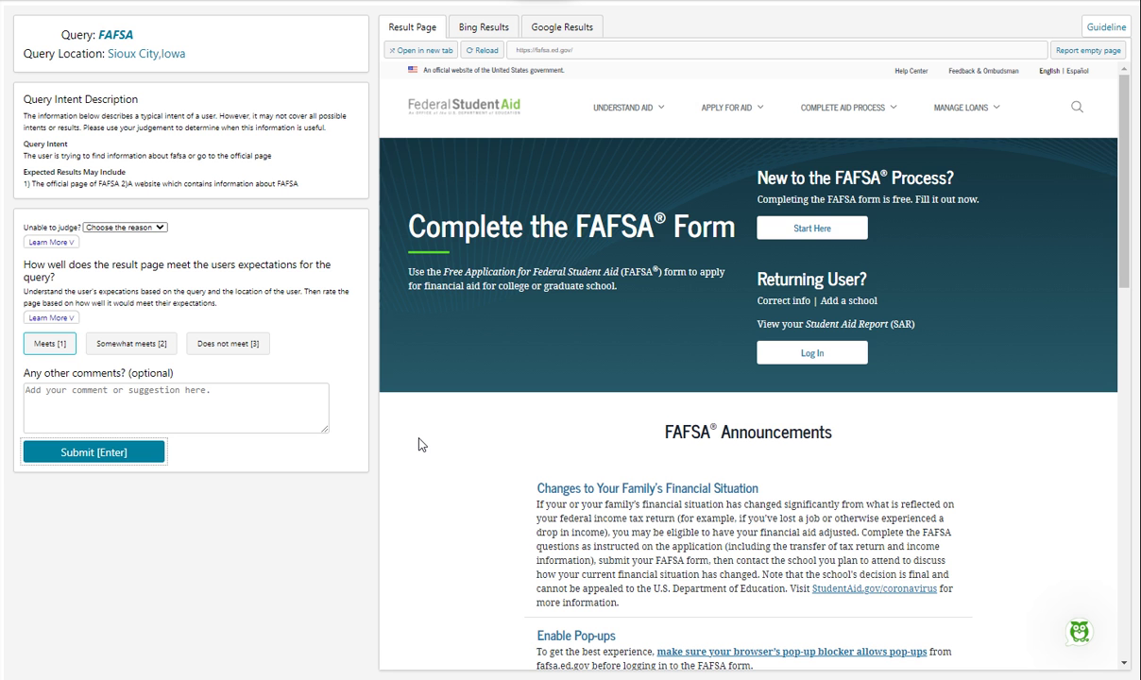
Submit the FAFSA Meets rating to load the amzn query
key(Return)
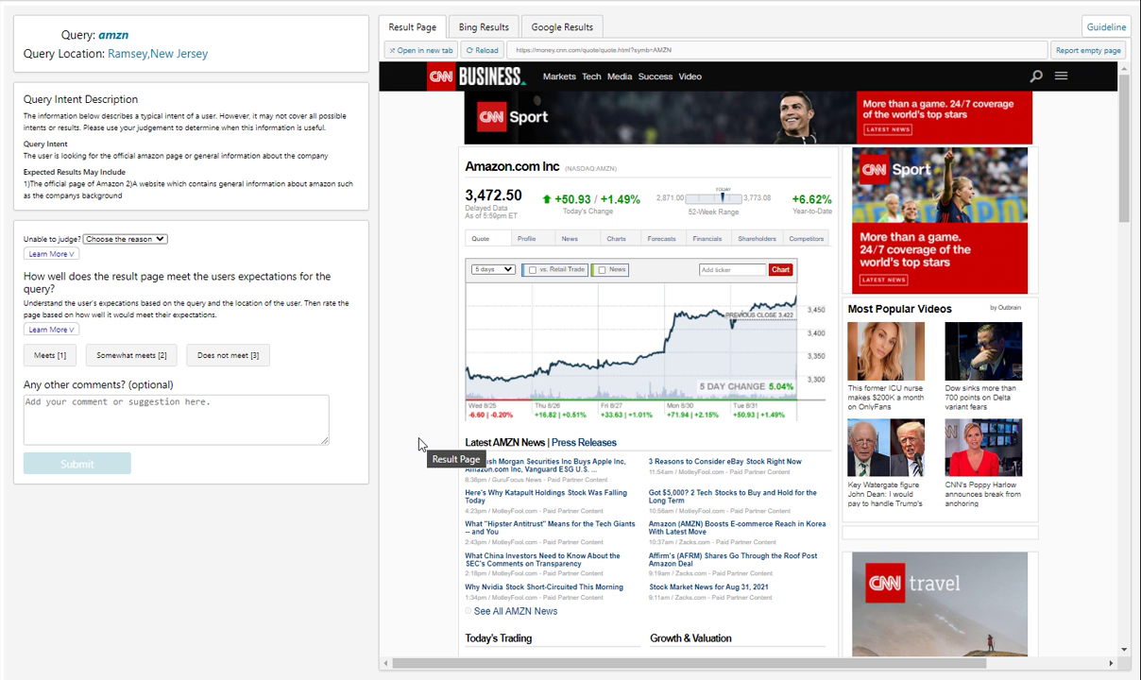
Open Learn More under the rating question and read the three rating definitions
click(51, 329)
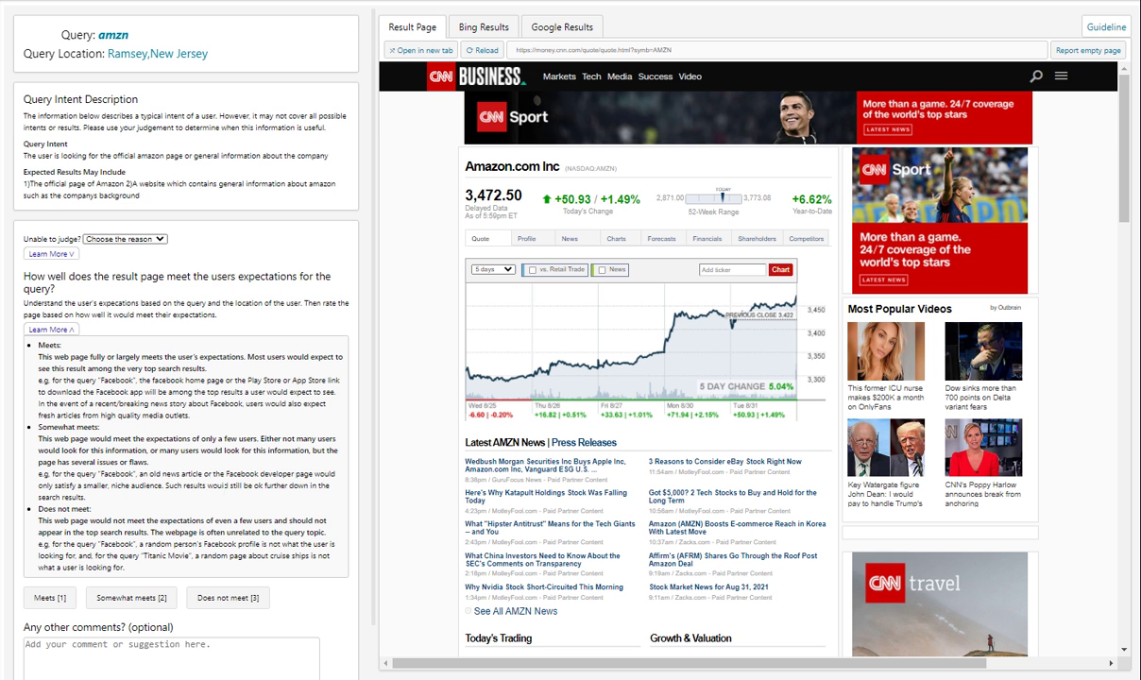
scroll(229, 487, down, 1)
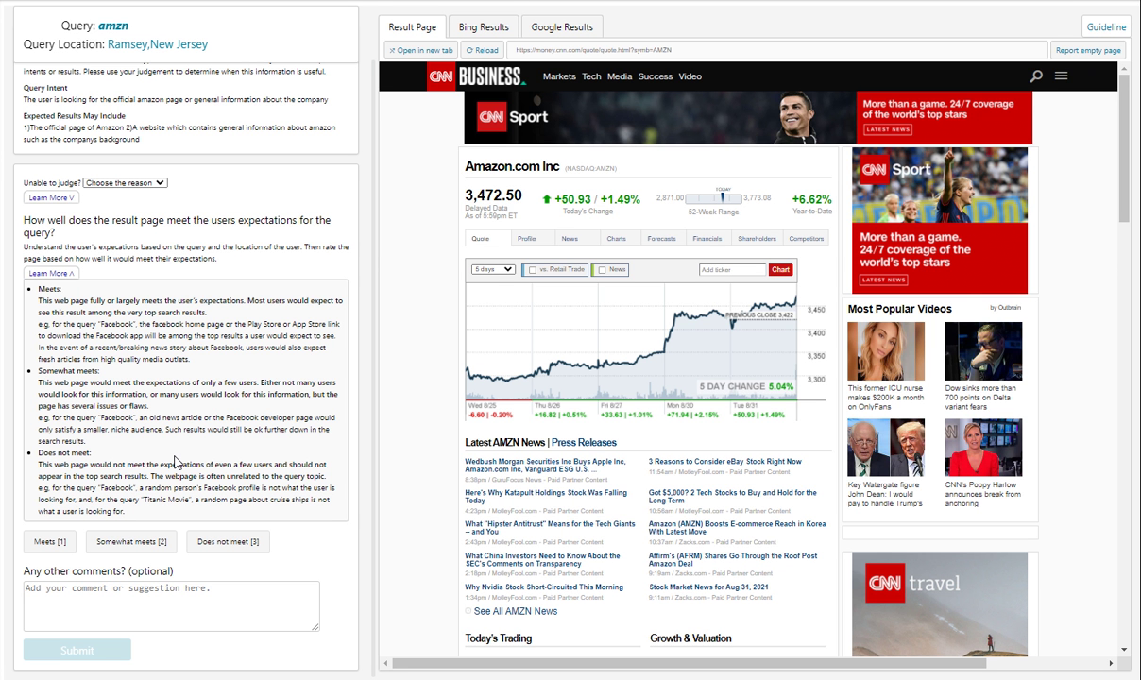
key(Tab)
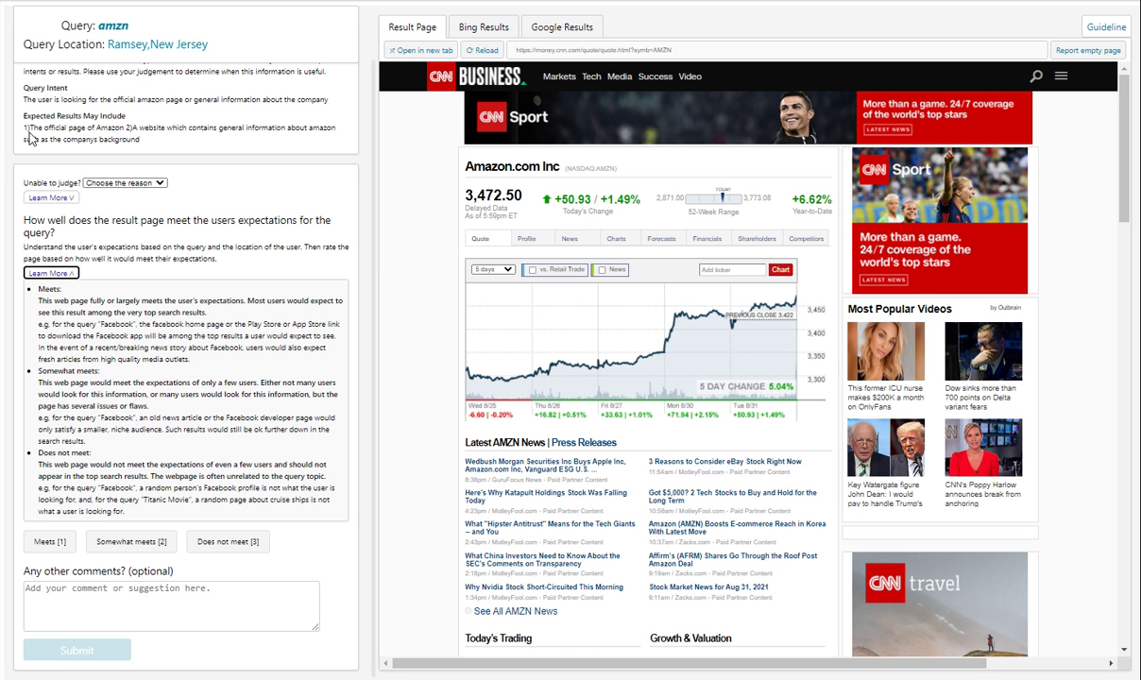
Review the amzn expected results, rate the CNN Business Amazon page Somewhat Meets, and submit
drag(23, 127, 185, 133)
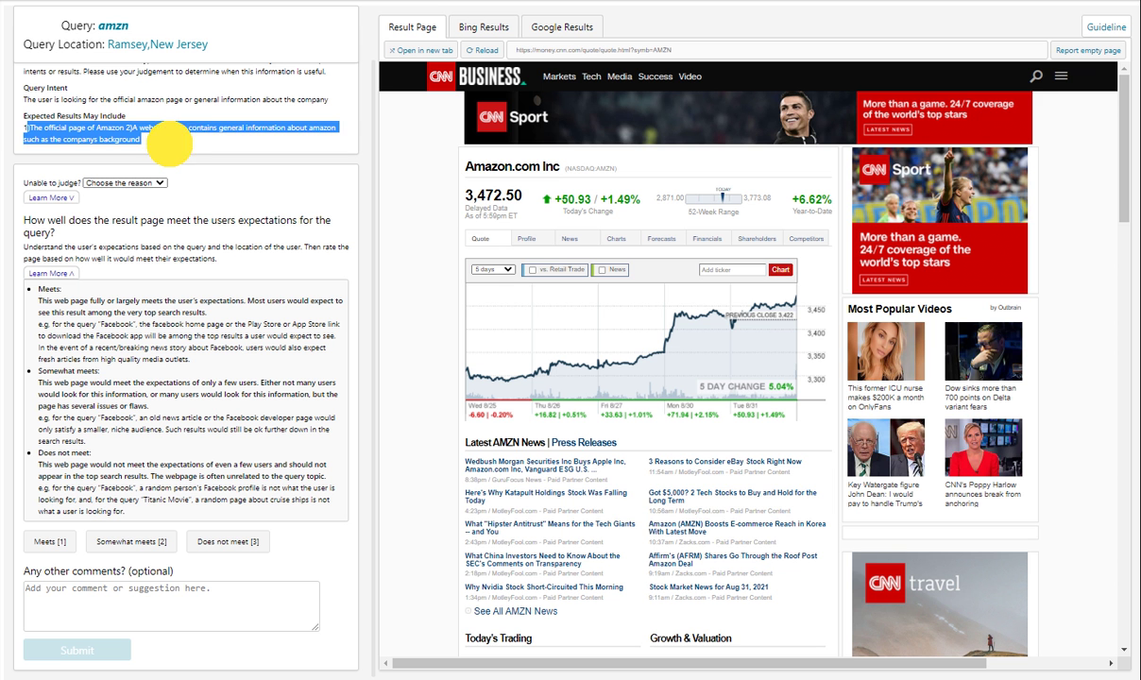
click(159, 137)
click(182, 134)
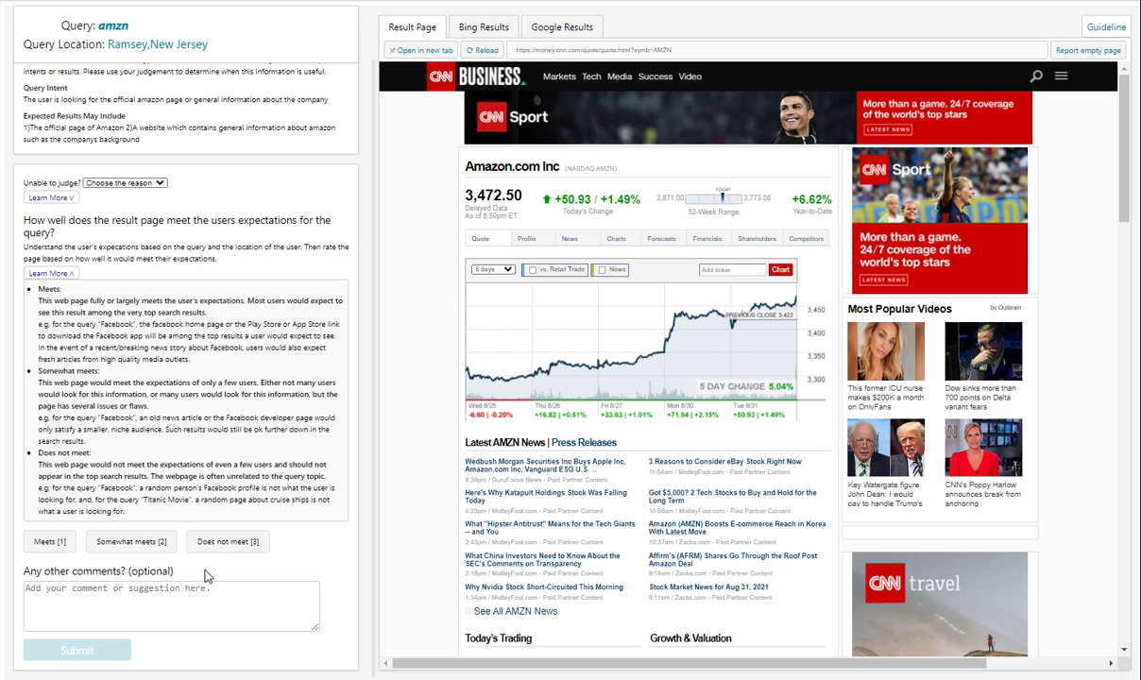
click(193, 535)
click(146, 543)
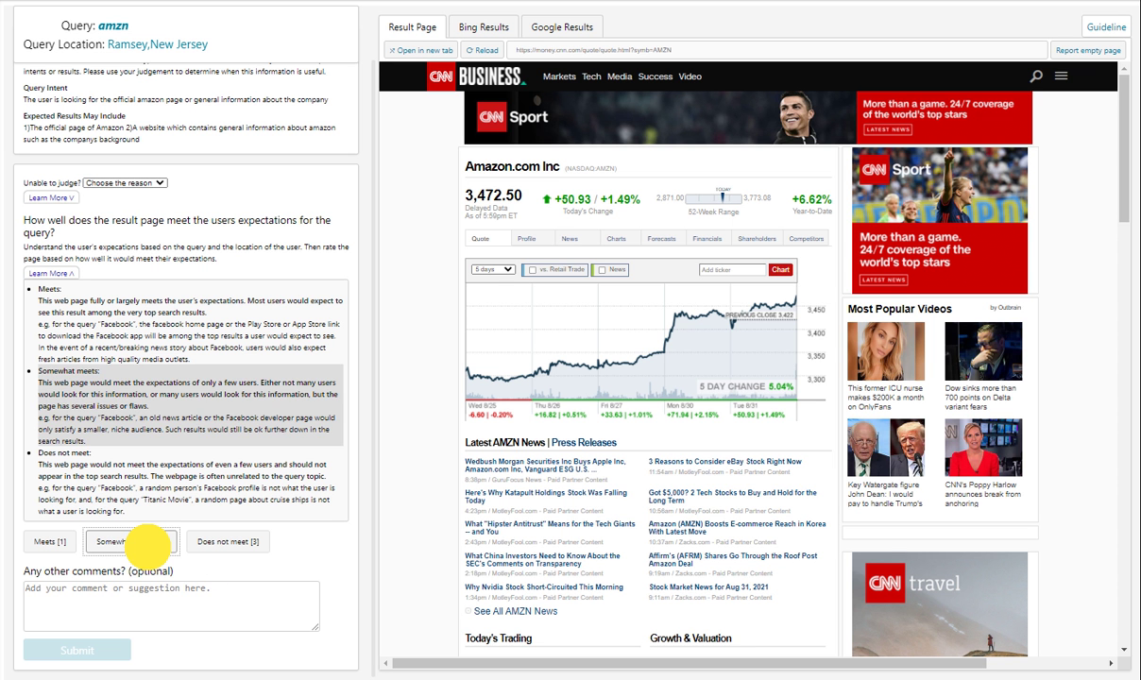
click(128, 542)
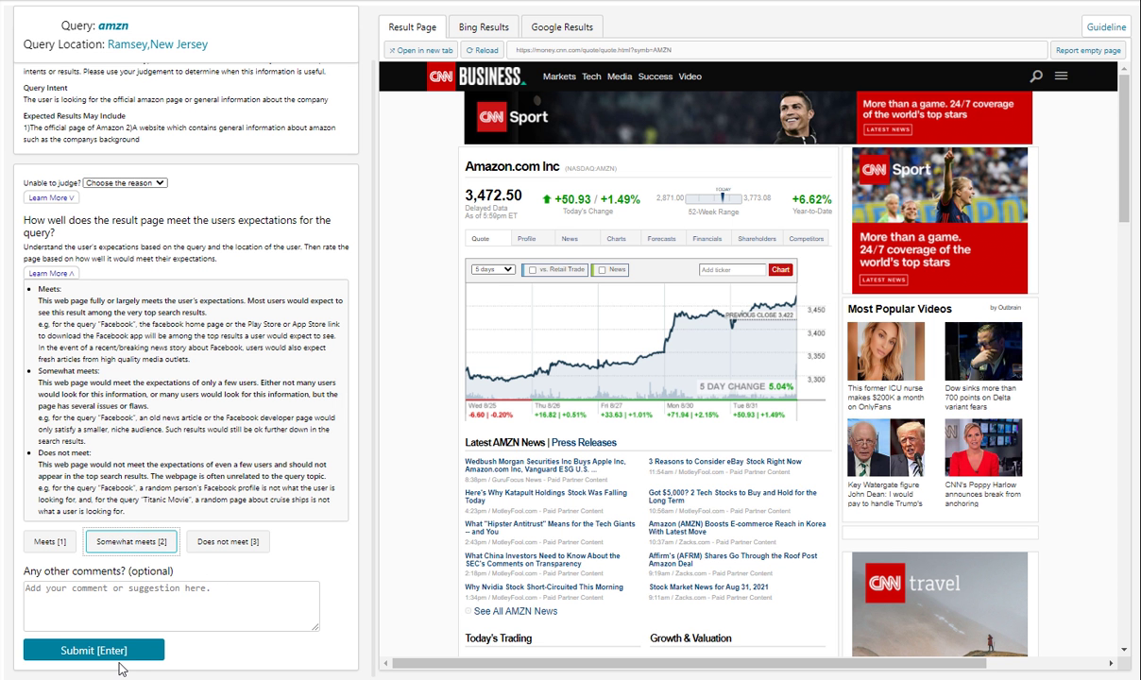
click(116, 655)
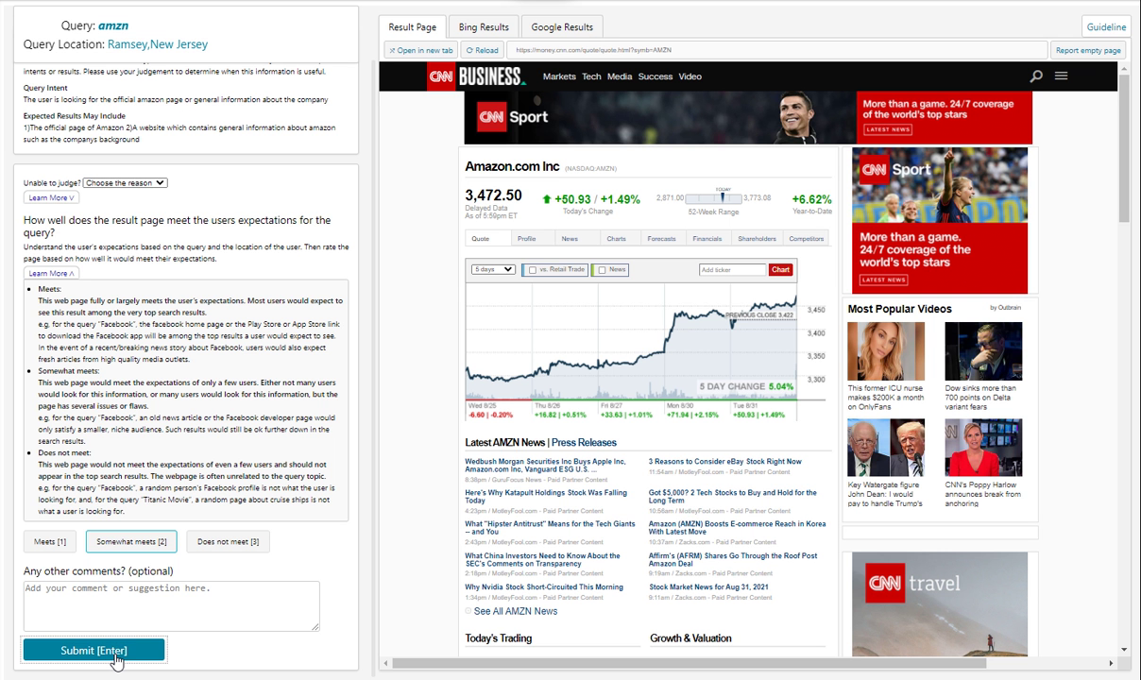